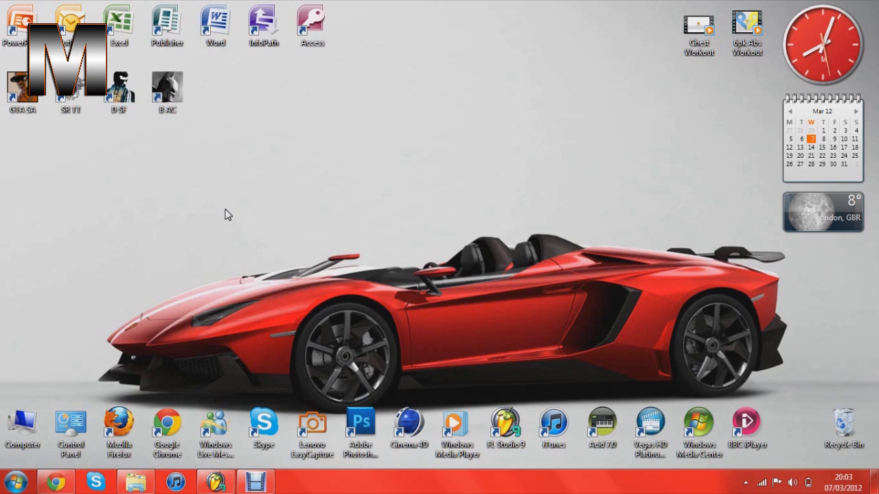
Drag the Super Mario TT MP3 from the fRecorder folder into the Channel Rack as a new channel
left_click(216, 483)
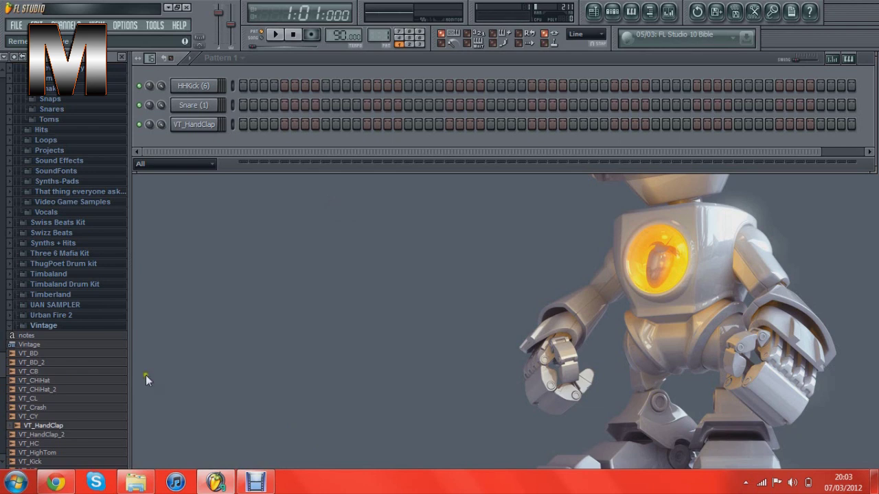
left_click(152, 388)
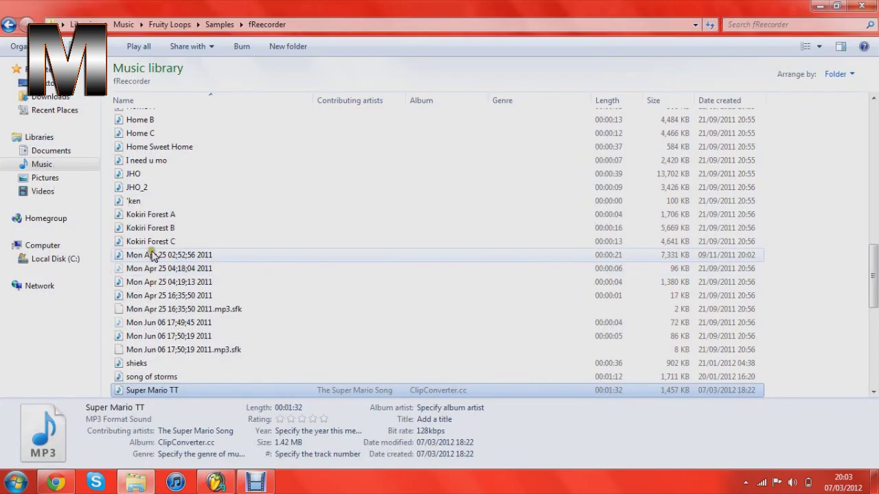
left_click_drag(172, 390, 185, 73)
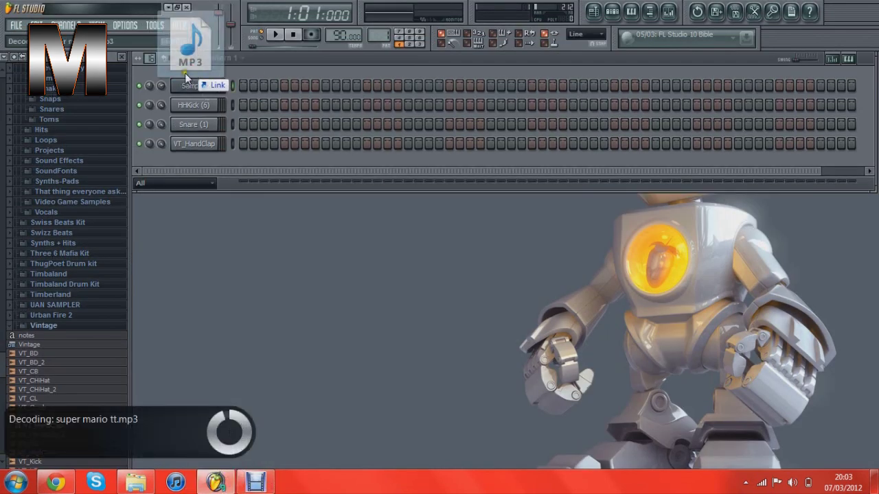
Open the Super Mario TT channel's sample in Edison from its channel settings waveform
left_click(194, 86)
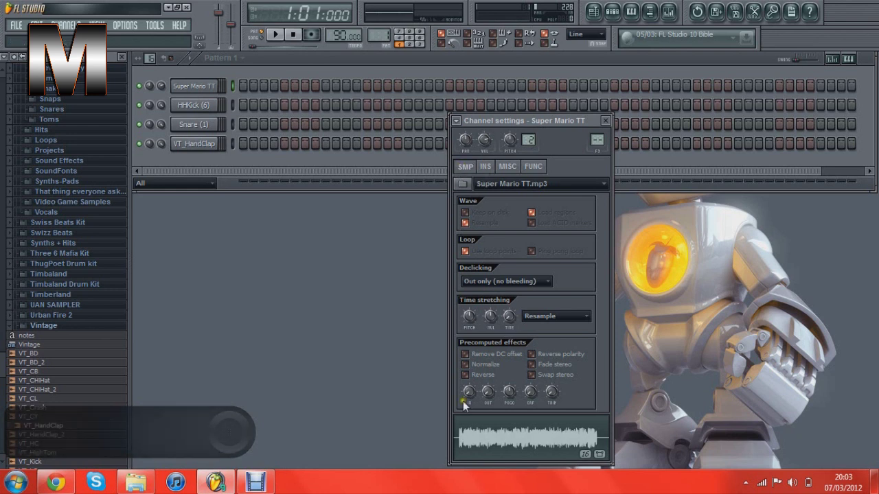
right_click(497, 434)
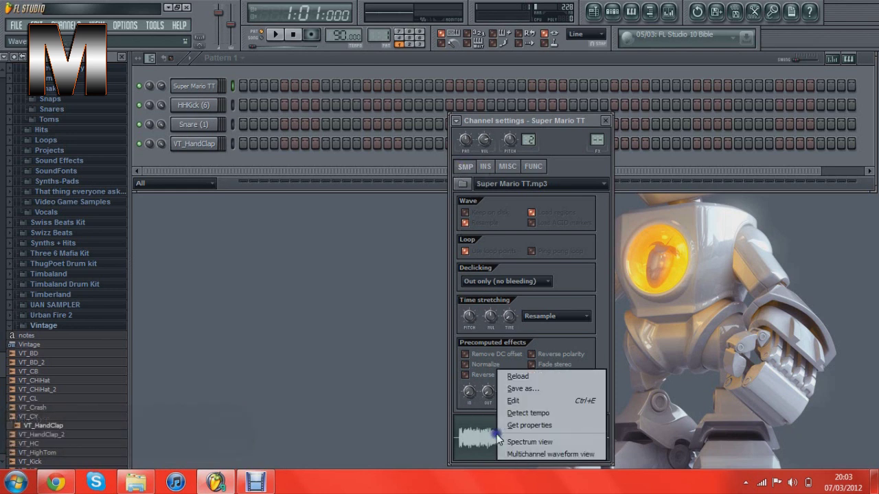
left_click(526, 400)
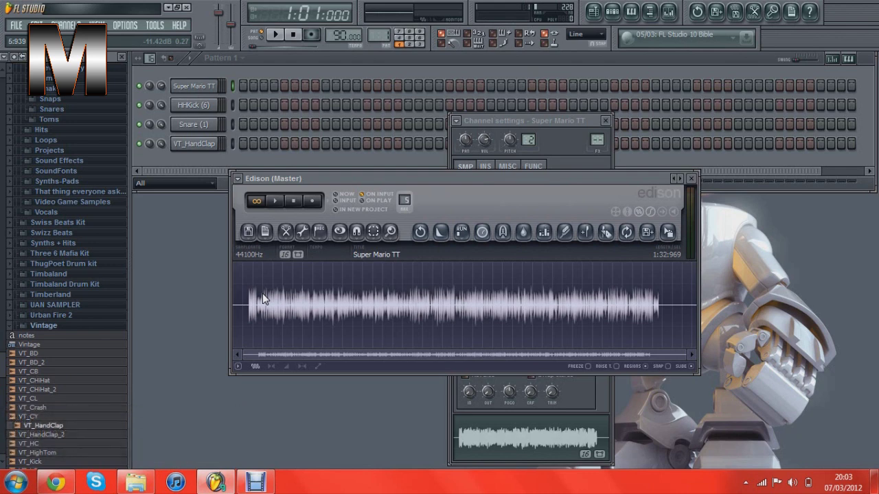
scroll(263, 293, "up", 3)
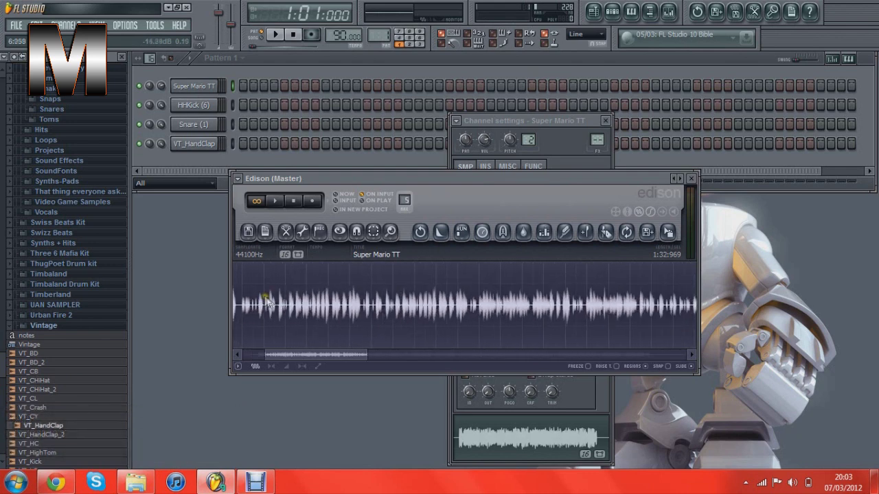
scroll(271, 304, "up", 4)
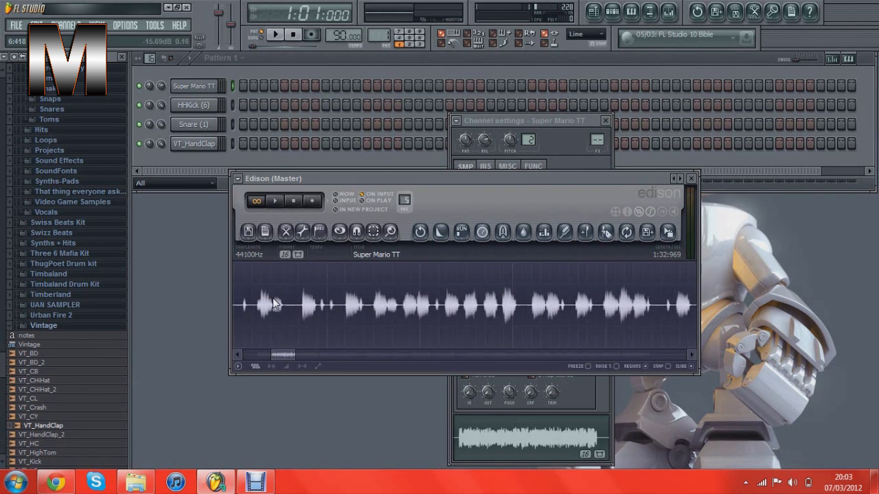
scroll(272, 305, "down", 4)
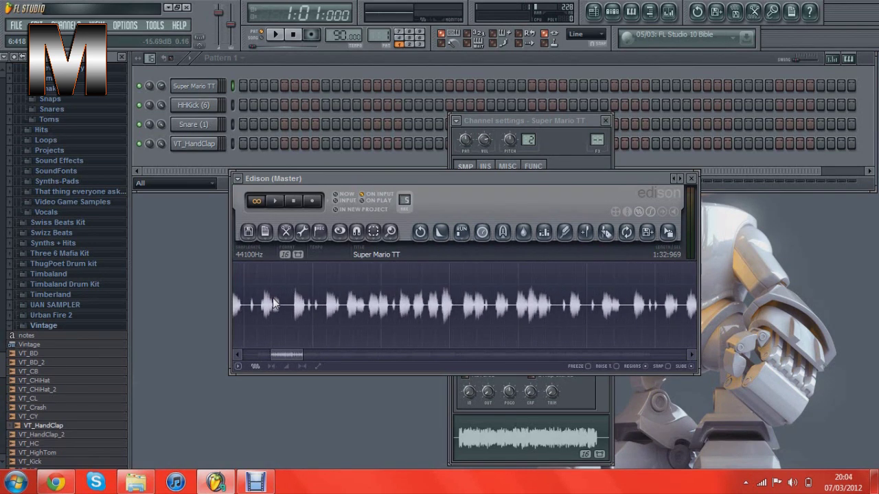
scroll(273, 304, "down", 6)
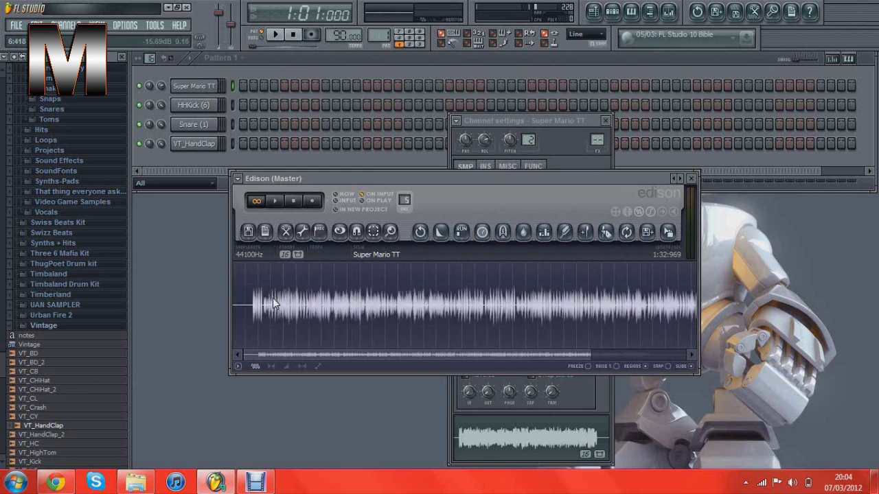
scroll(273, 304, "up", 6)
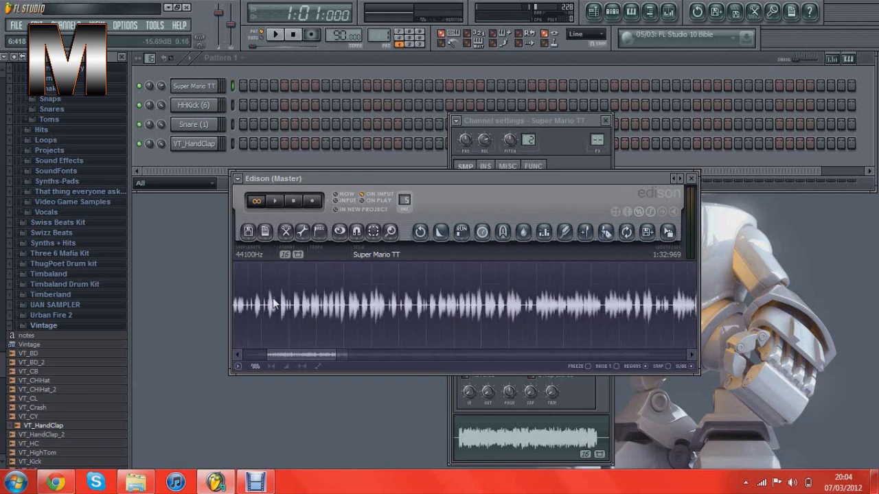
Select 5:759 to 15:723 on the Super Mario TT waveform and audition the selection
mouse_move(303, 355)
left_mouse_down()
mouse_move(287, 355)
mouse_move(297, 357)
left_mouse_up()
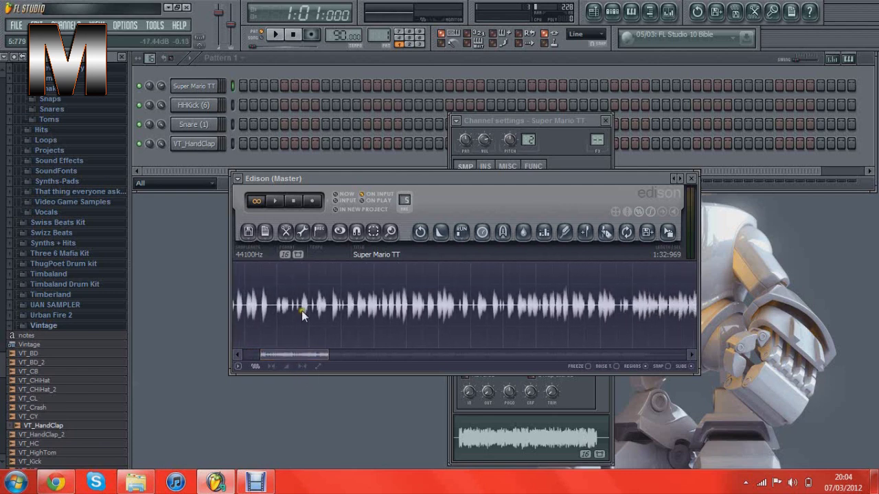
mouse_move(302, 309)
left_mouse_down()
mouse_move(353, 323)
mouse_move(724, 327)
mouse_move(594, 319)
mouse_move(467, 326)
mouse_move(316, 313)
left_mouse_up()
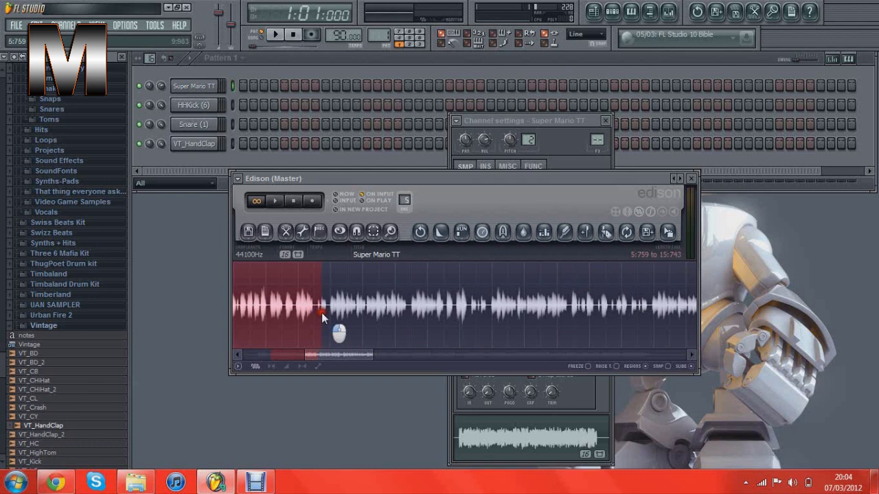
left_click_drag(321, 313, 321, 316)
left_click_drag(340, 354, 307, 354)
scroll(307, 355, "down", 2)
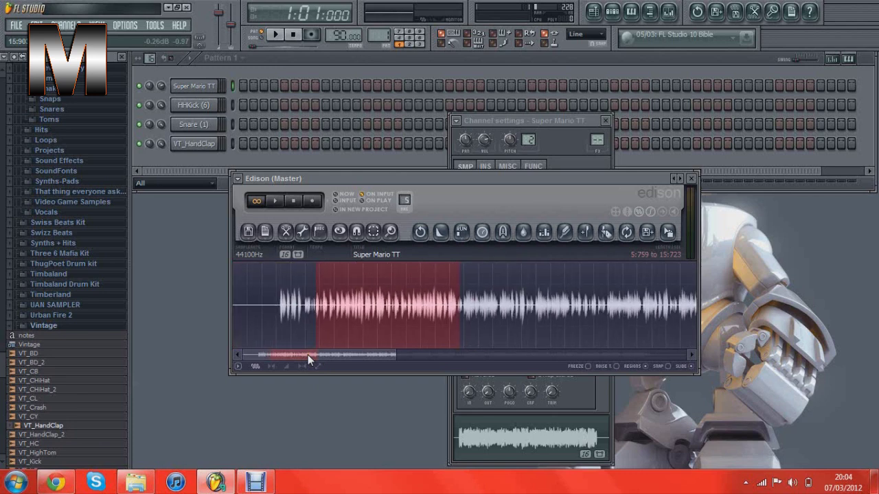
key("space")
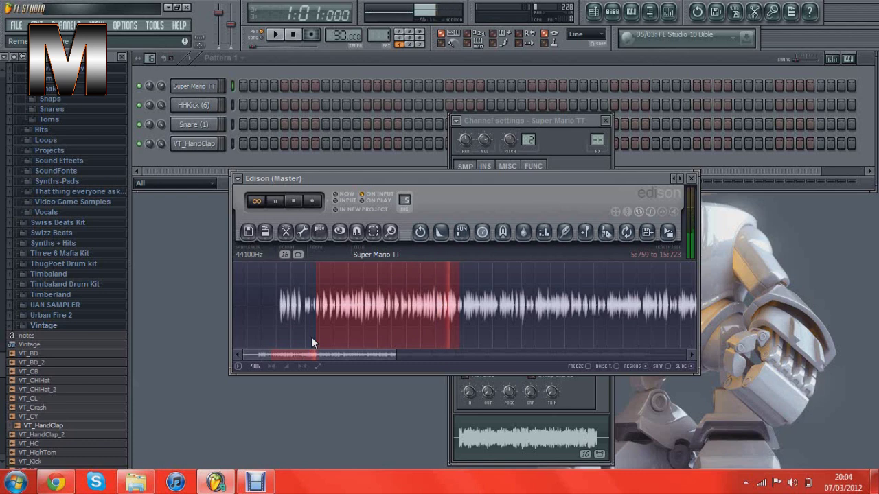
left_click(294, 201)
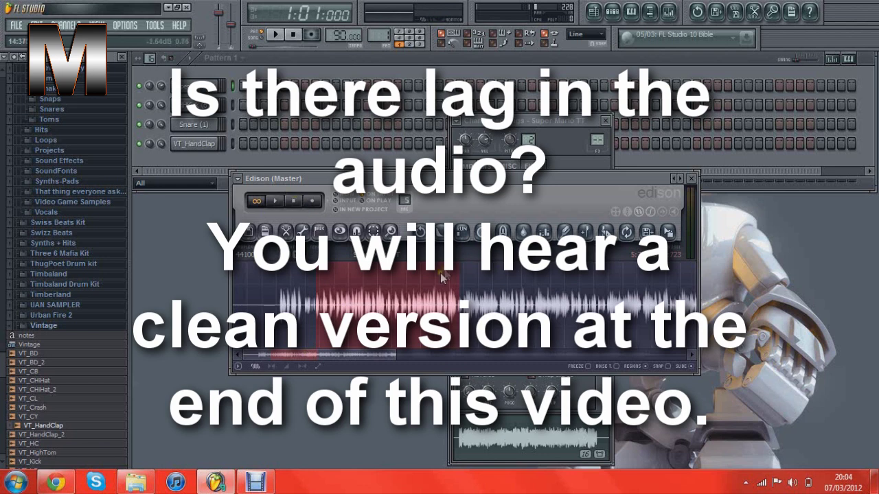
mouse_move(345, 356)
left_mouse_down()
mouse_move(369, 355)
mouse_move(342, 354)
left_mouse_up()
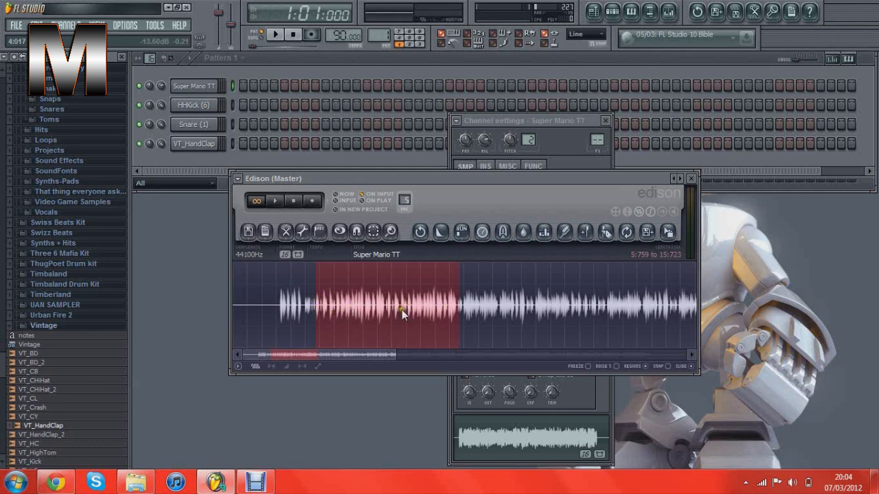
Trim the Super Mario TT sample to the selection, leaving a 9:963 clip
left_click(289, 237)
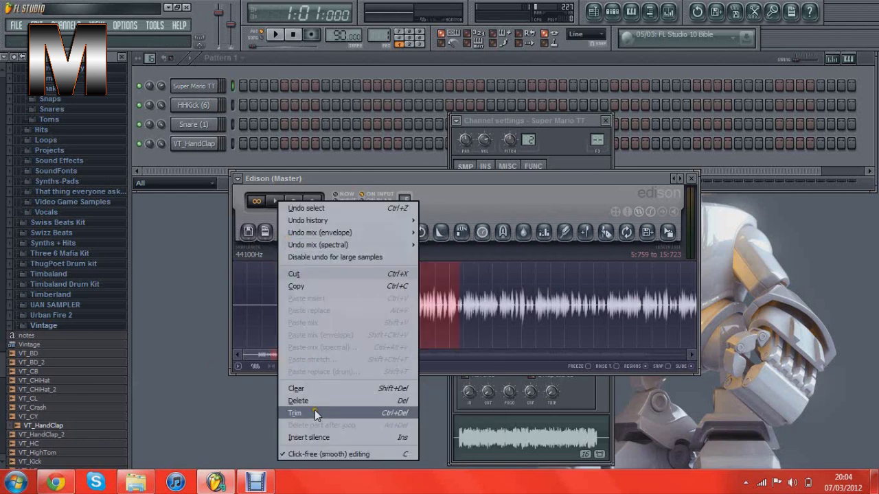
left_click(315, 412)
left_click(283, 235)
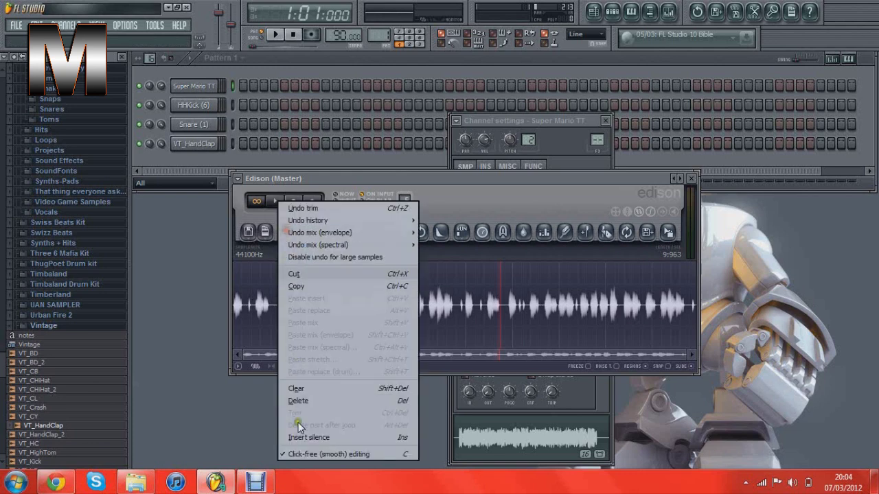
left_click(460, 193)
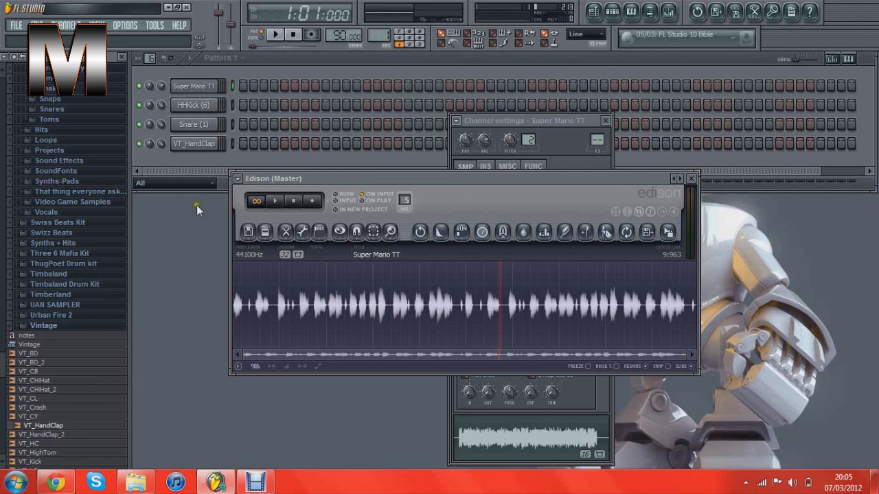
Save the trimmed sample as 'Super Mario TTyyfgj' in the fRecorder folder
left_click(249, 231)
left_click(259, 263)
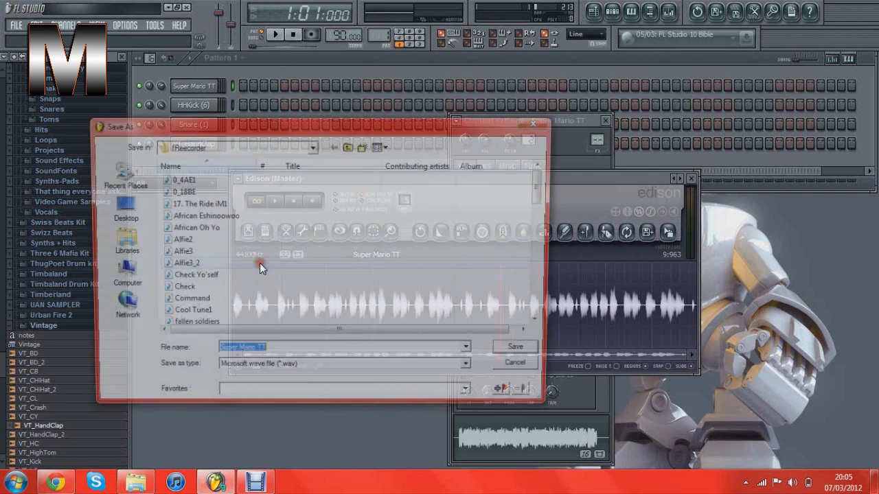
key("End")
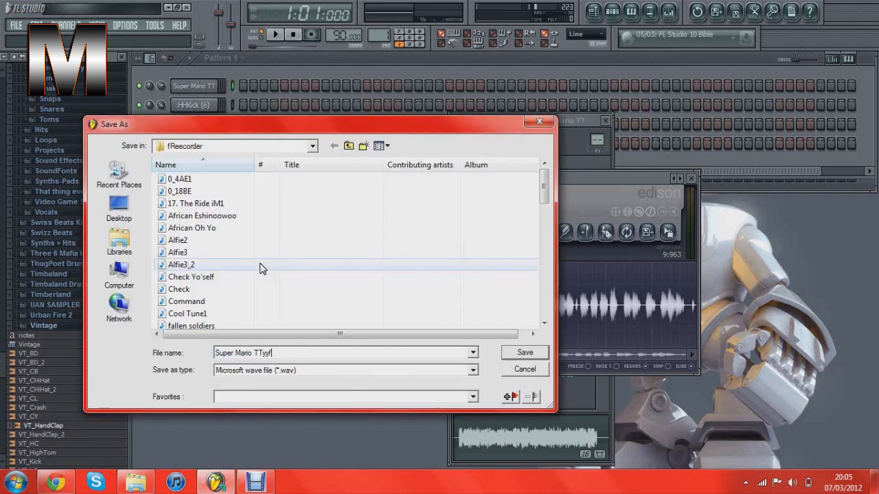
type("yyfgl")
key("Return")
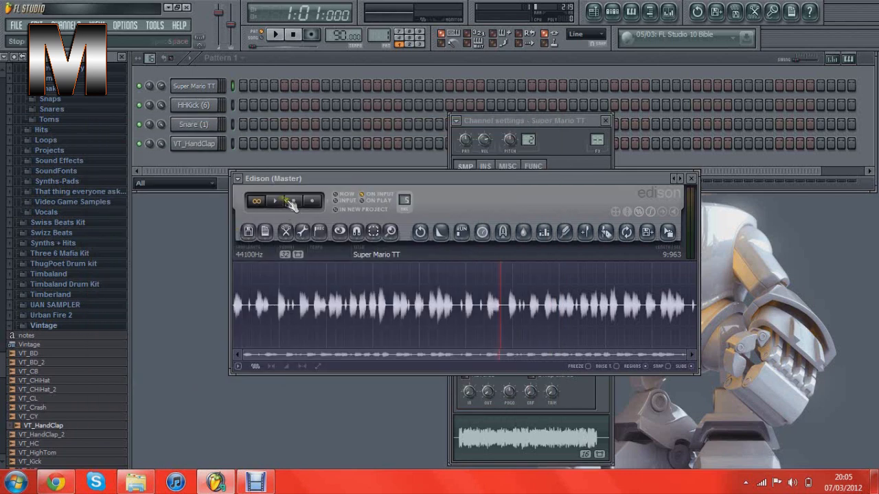
Play and stop the trimmed sample twice to audition it
left_click(294, 201)
left_click(279, 202)
left_click(294, 203)
left_click(279, 201)
Close Edison, reopen the sample via the waveform's Edit option, and close it again
left_click(691, 178)
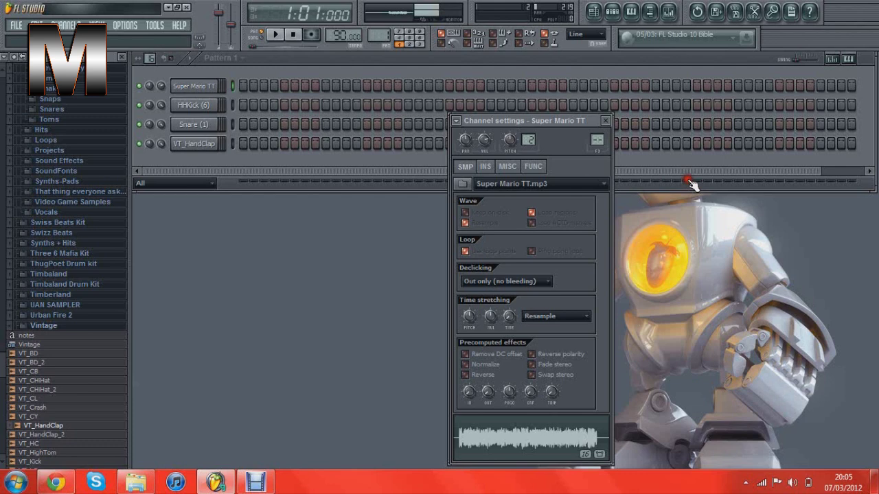
left_click(723, 287)
left_click(533, 127)
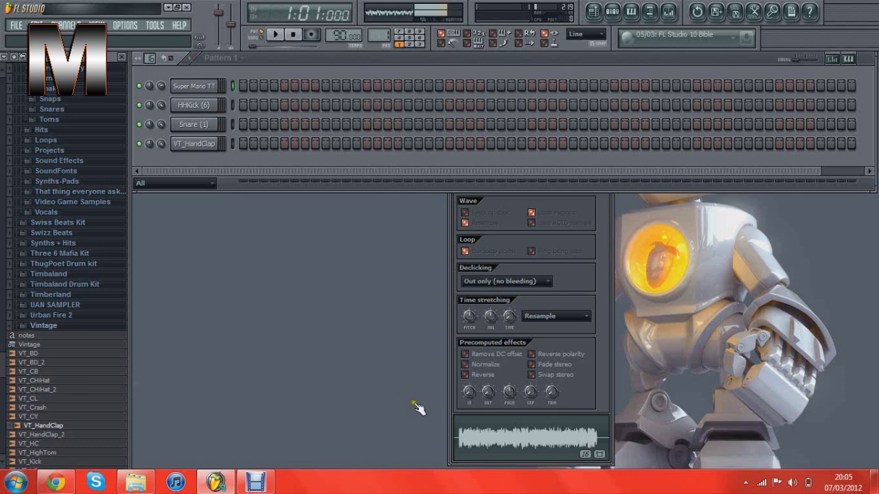
left_click(517, 445)
right_click(516, 444)
left_click(535, 401)
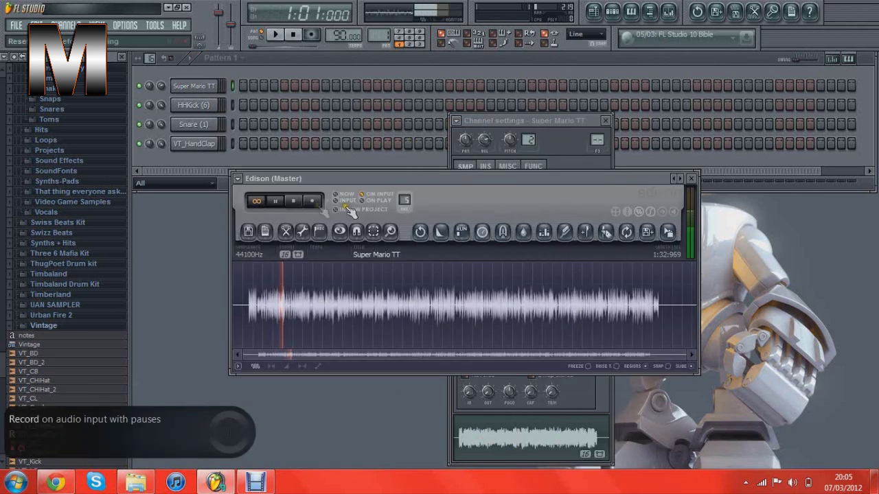
left_click(691, 178)
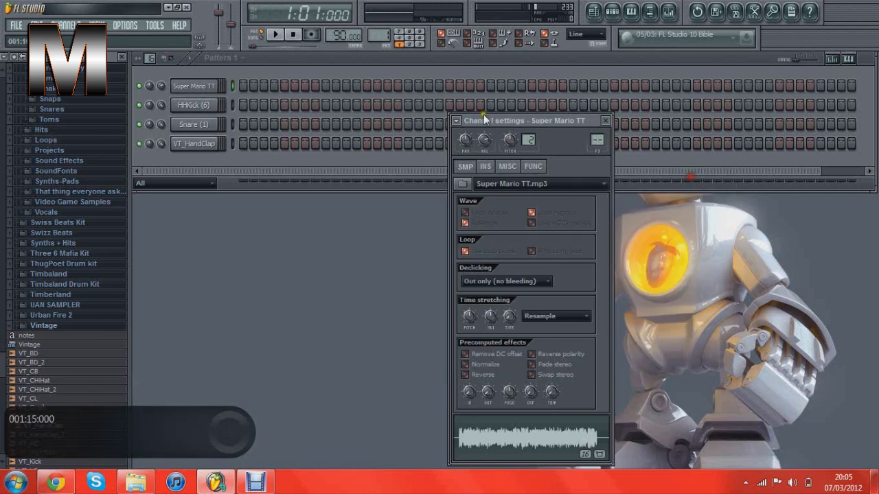
Replace the original Super Mario TT channel with Super Mario TTyyfgj and switch on its first step
left_click(137, 482)
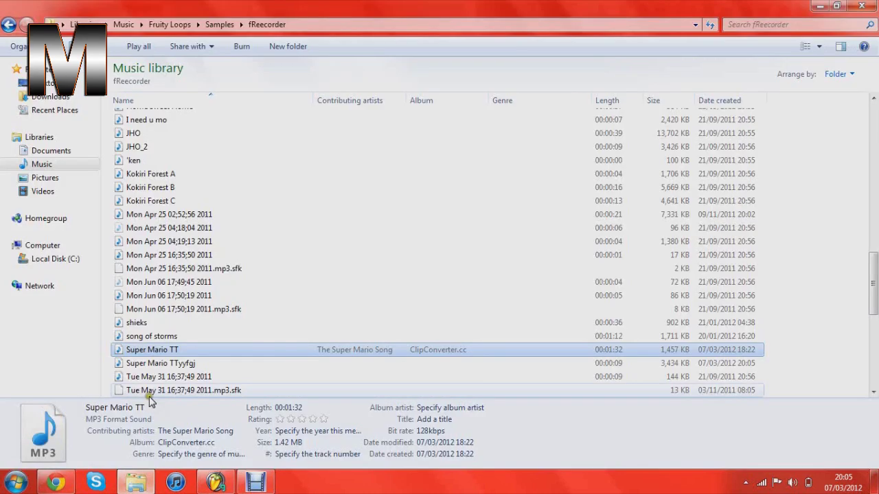
left_click_drag(157, 362, 206, 85)
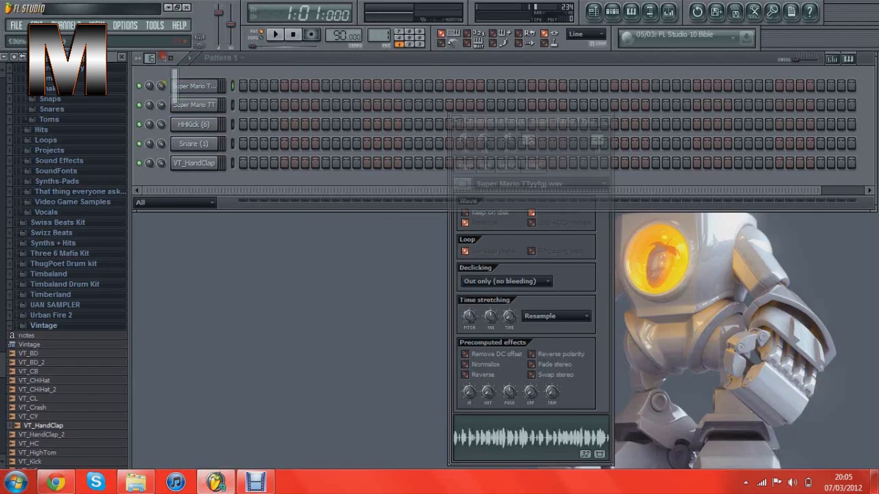
right_click(221, 101)
left_click(234, 274)
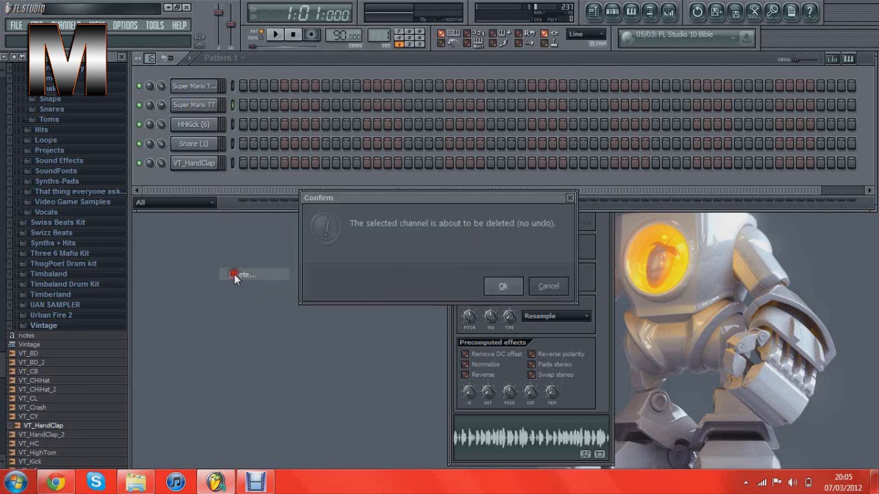
left_click(503, 286)
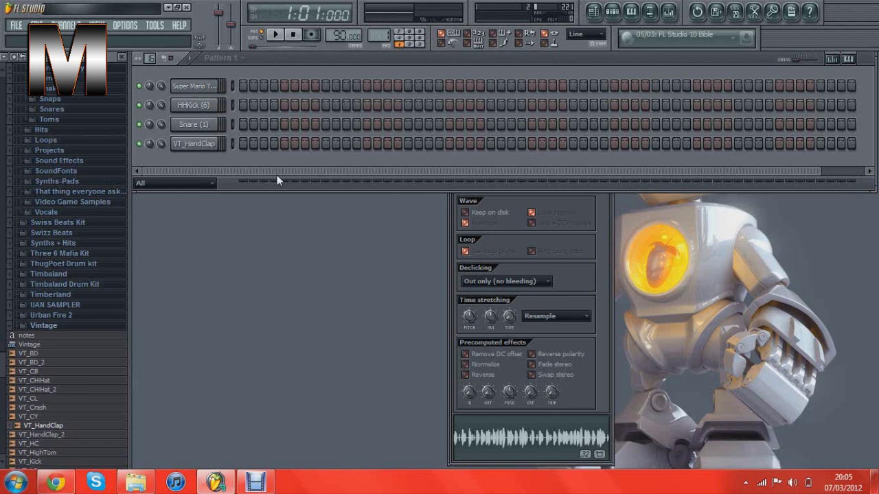
left_click(242, 86)
Play and stop the pattern, then bring up the Super Mario TTyyfgj.wav channel settings
key("space")
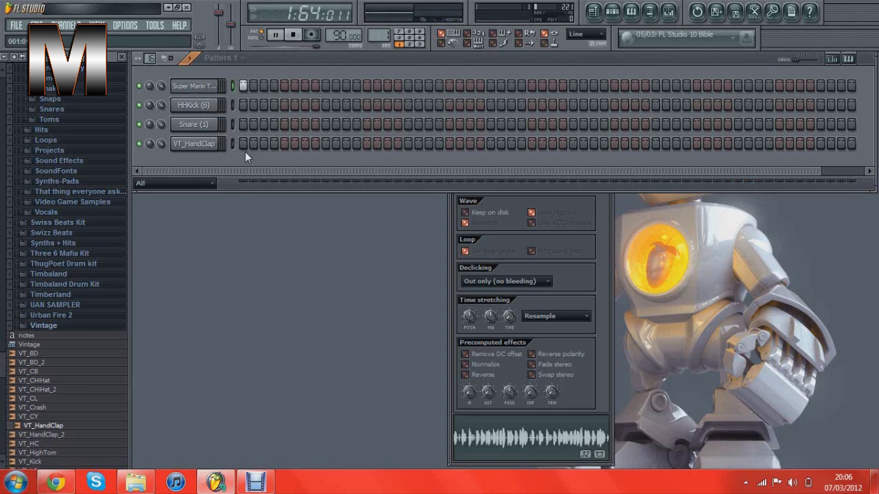
left_click(293, 35)
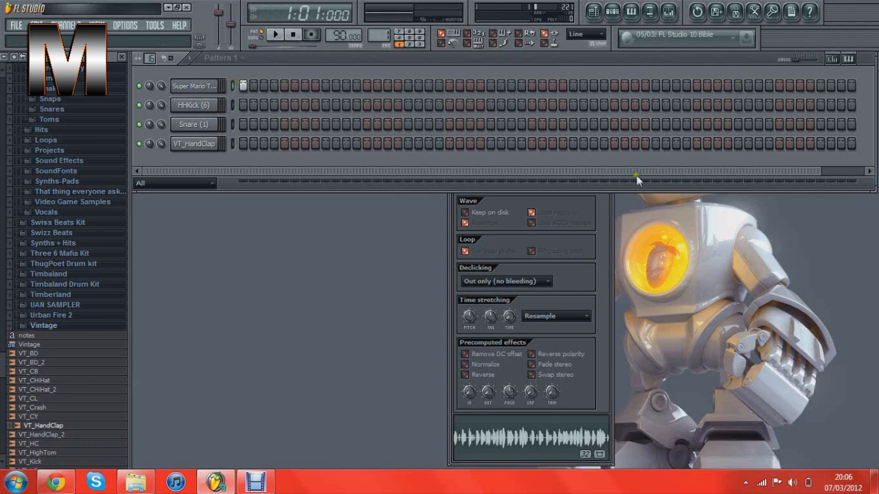
left_click_drag(637, 177, 183, 122)
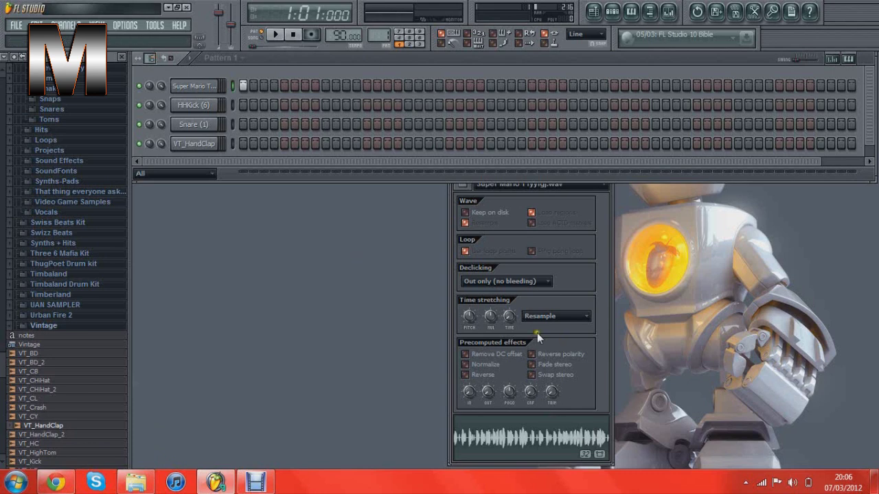
left_click(537, 333)
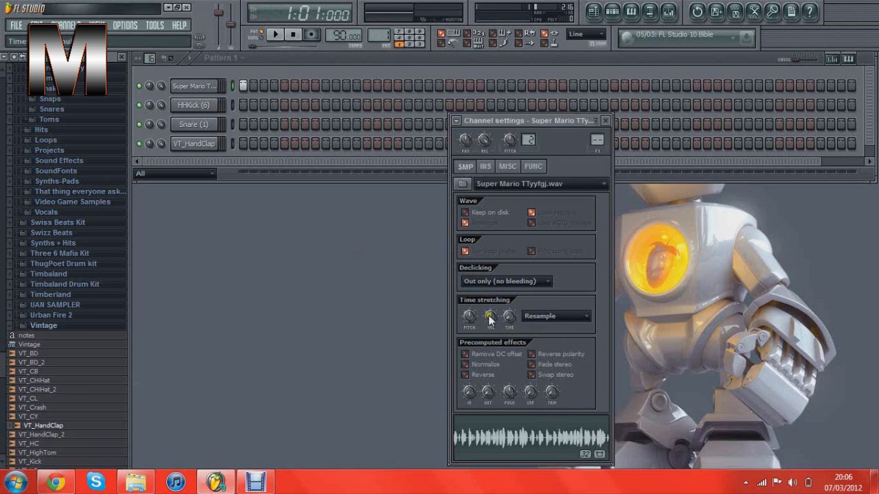
Try the stretch multiplier at about 114.87 and preview the pattern
left_click_drag(490, 320, 489, 303)
key("space")
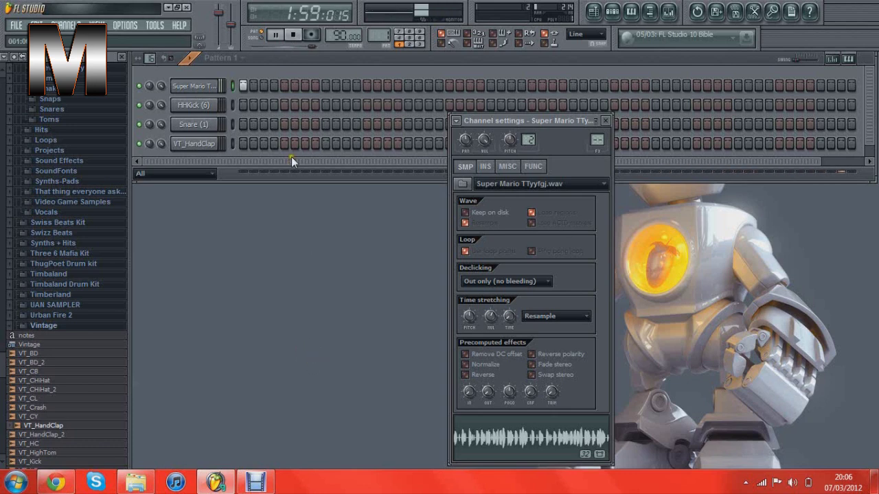
left_click(292, 34)
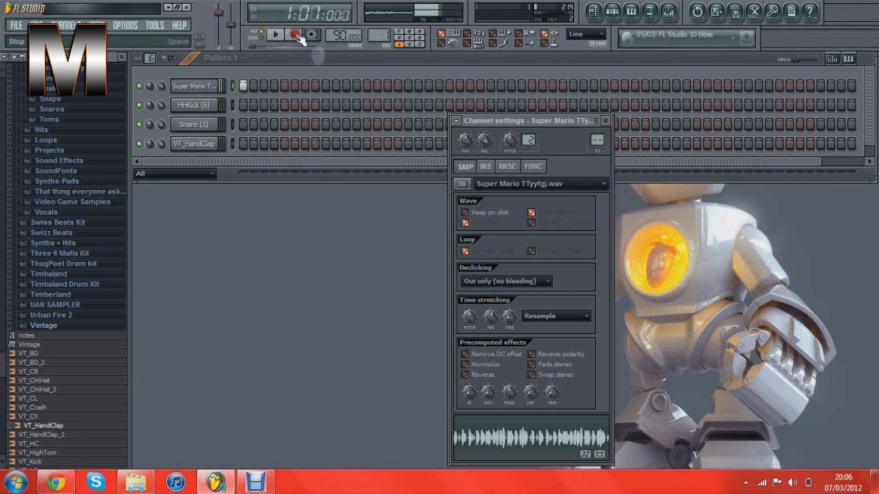
mouse_move(491, 315)
left_mouse_down()
mouse_move(491, 306)
mouse_move(491, 314)
left_mouse_up()
right_click(490, 314)
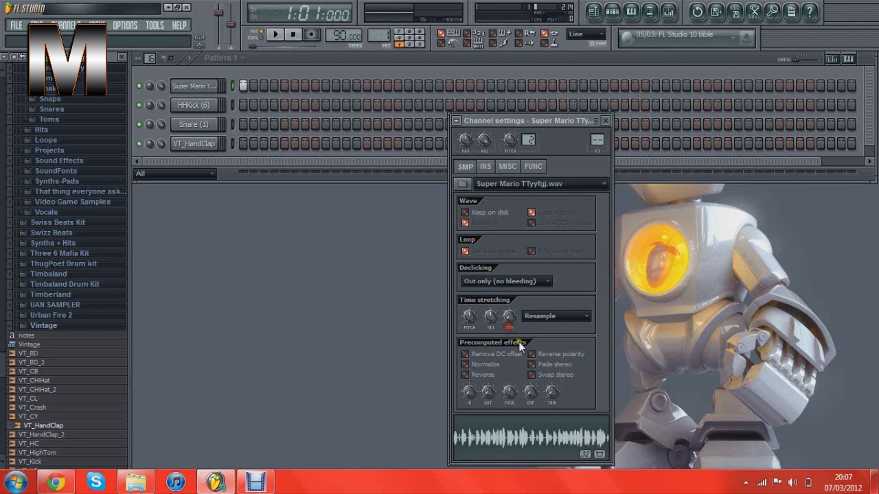
Set the sample's stretch TIME to 4 bars and play the pattern to check
left_click(509, 318)
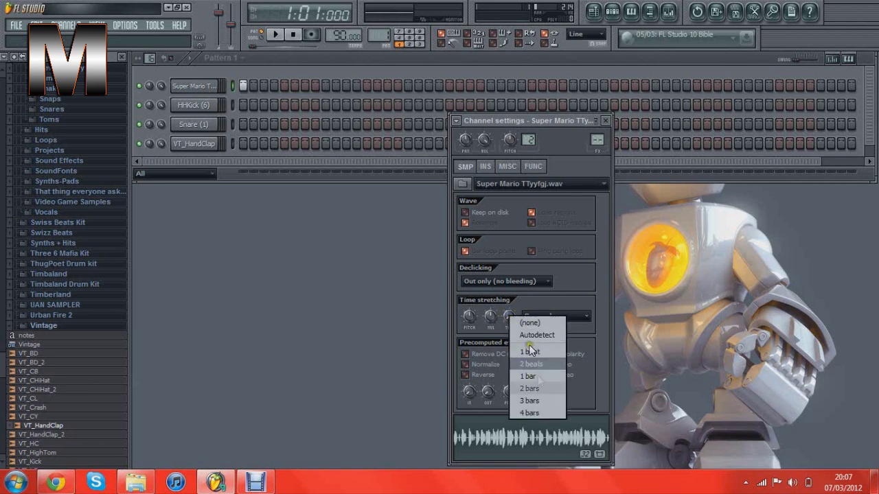
left_click(538, 412)
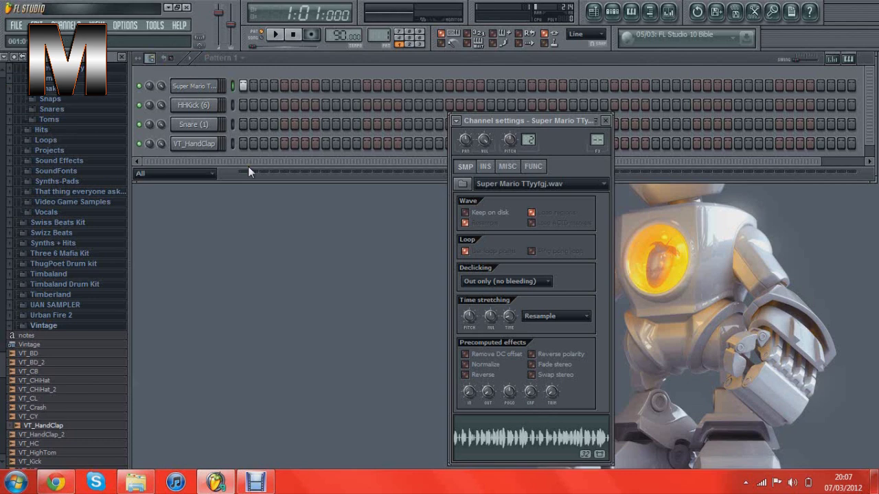
key("space")
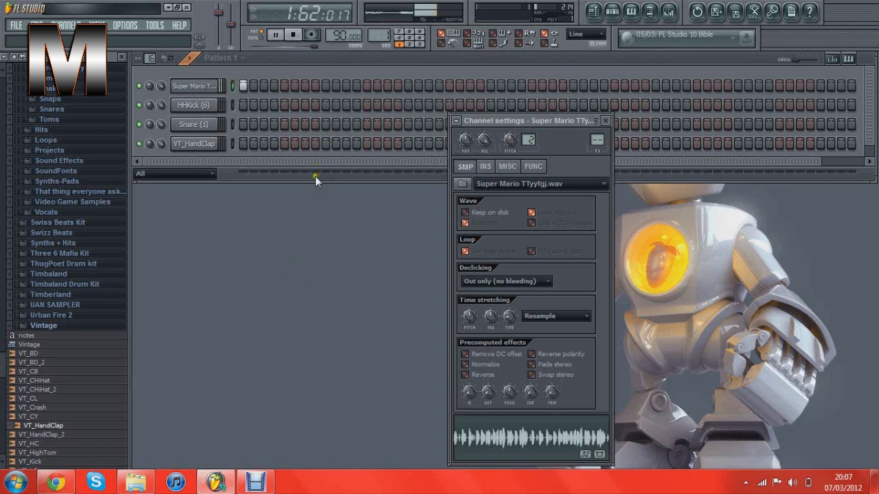
Reset the stretch PITCH knob so the sample uses Auto stretching, then preview it
left_click(295, 37)
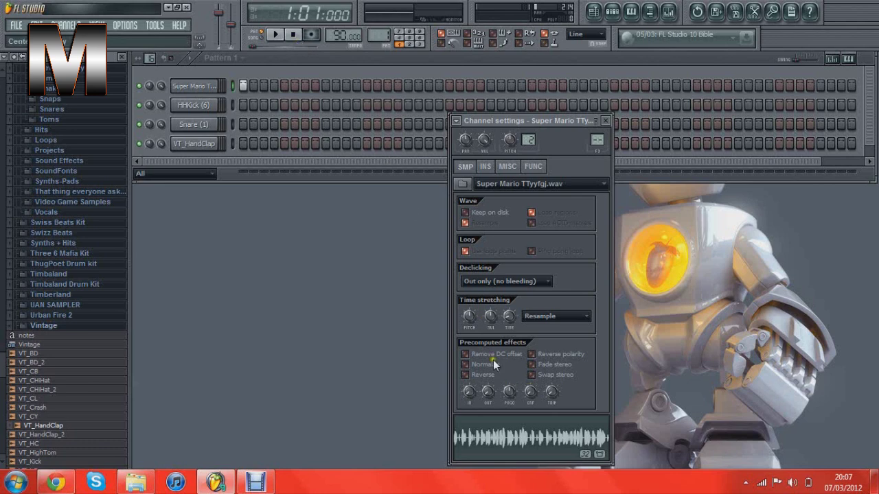
right_click(470, 329)
left_click(485, 324)
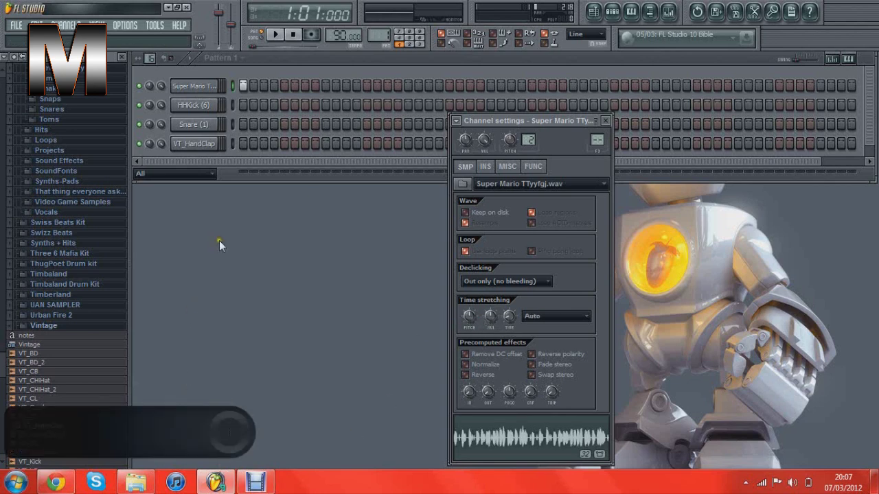
key("space")
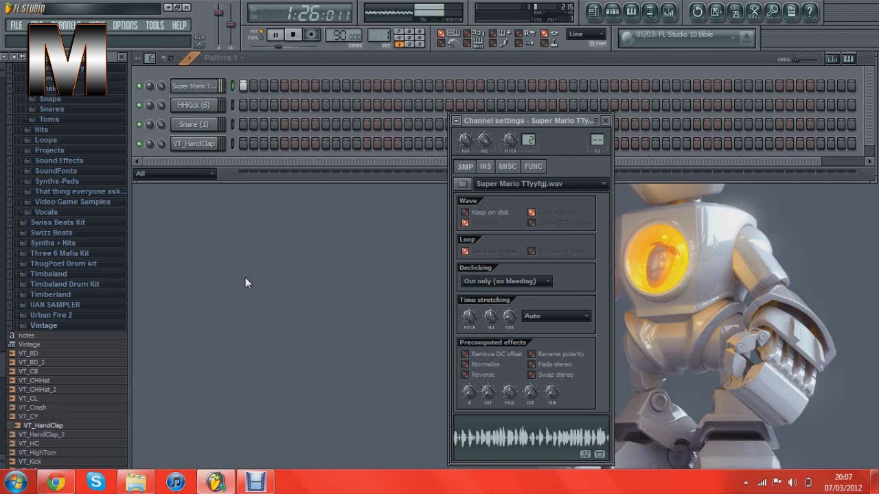
key("space")
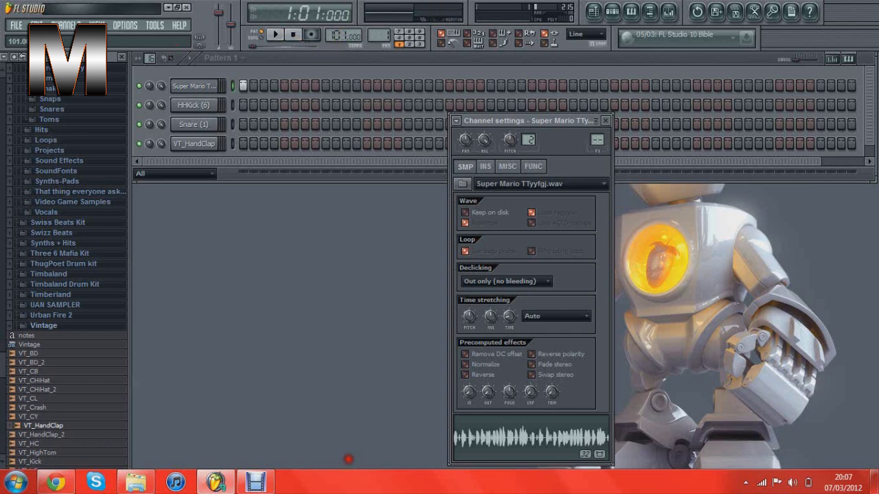
Set the tempo to 105 BPM, restretch all channels, and play the pattern
scroll(341, 35, "up", 1)
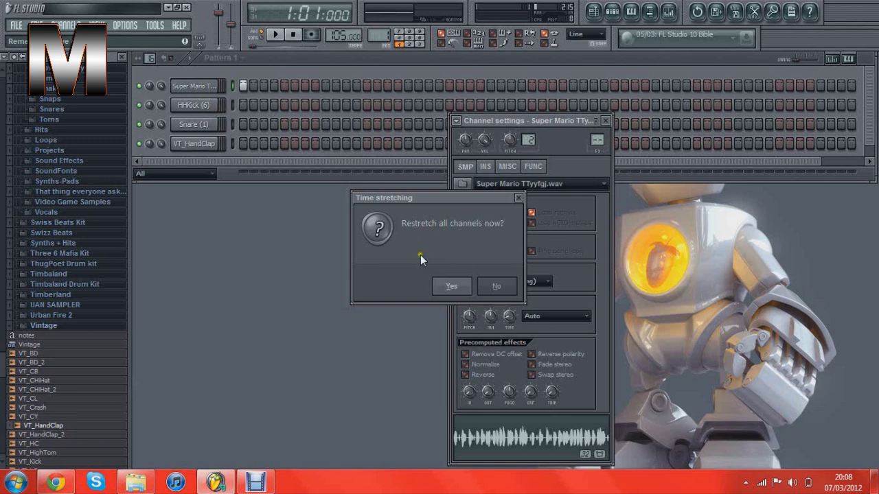
left_click(448, 287)
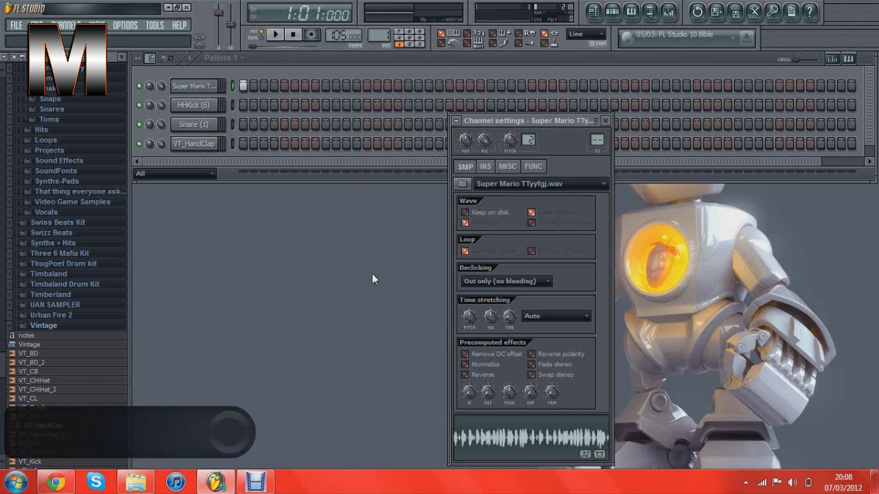
key("space")
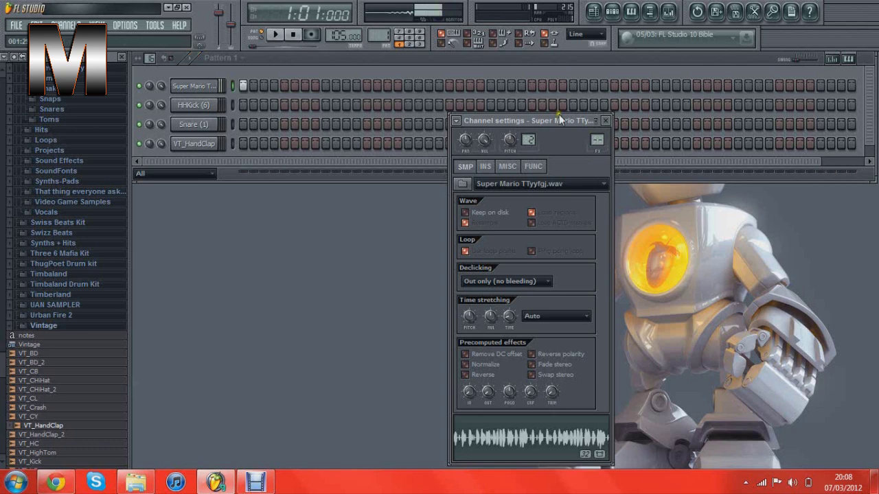
Close the channel settings and place HHKick and Snare (1) hits across the pattern
left_click(293, 35)
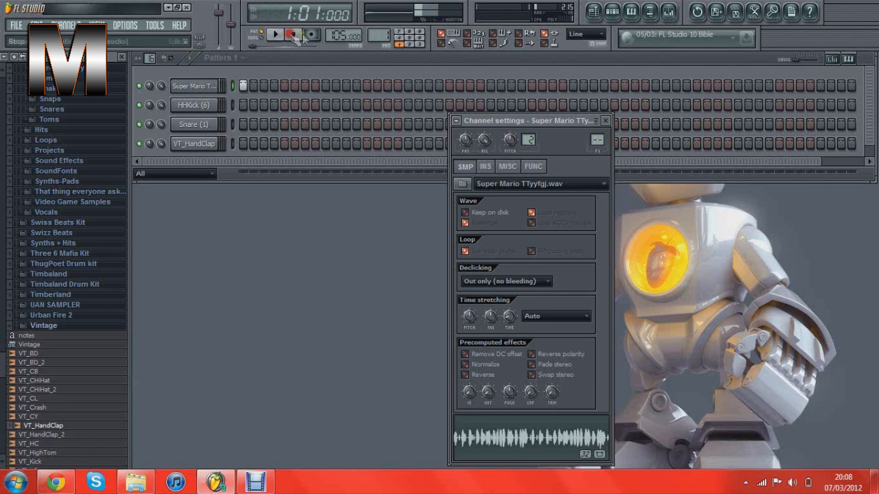
left_click(606, 121)
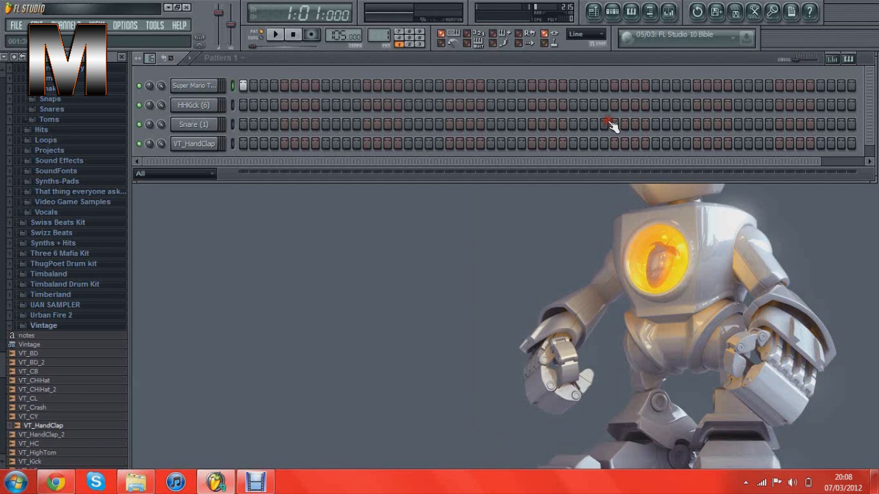
left_click(241, 104)
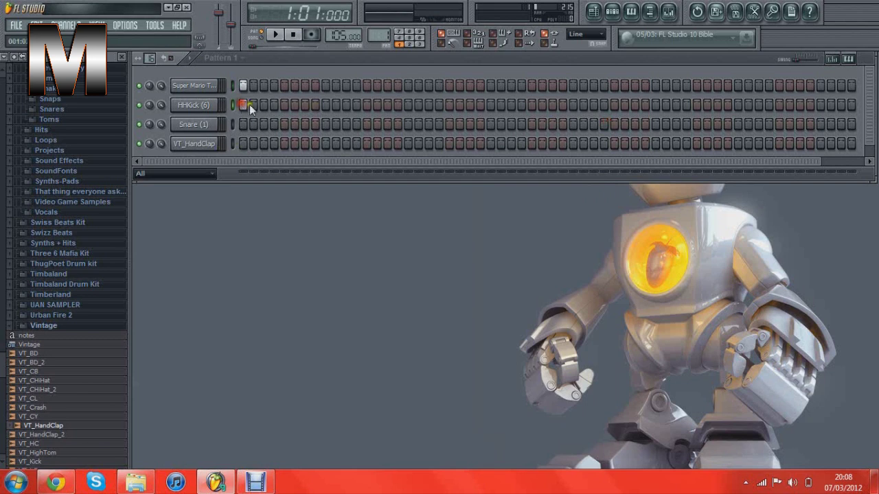
left_click(328, 124)
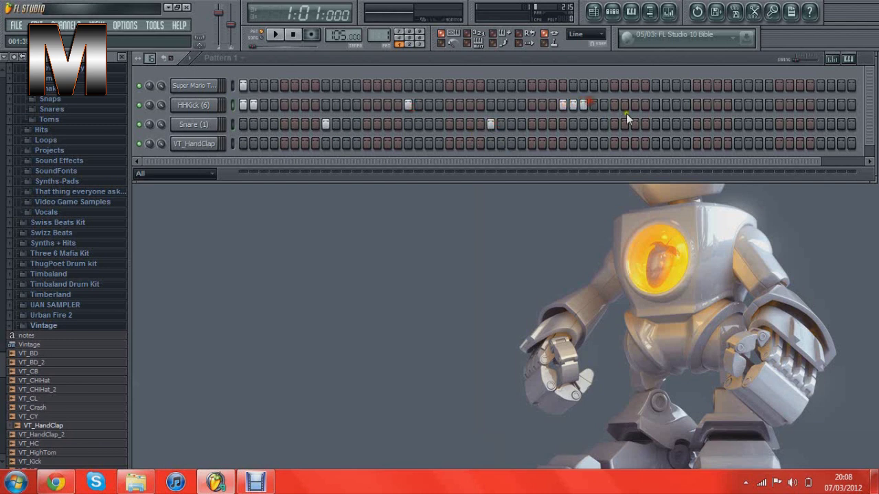
left_click(655, 124)
left_click(739, 104)
left_click(821, 124)
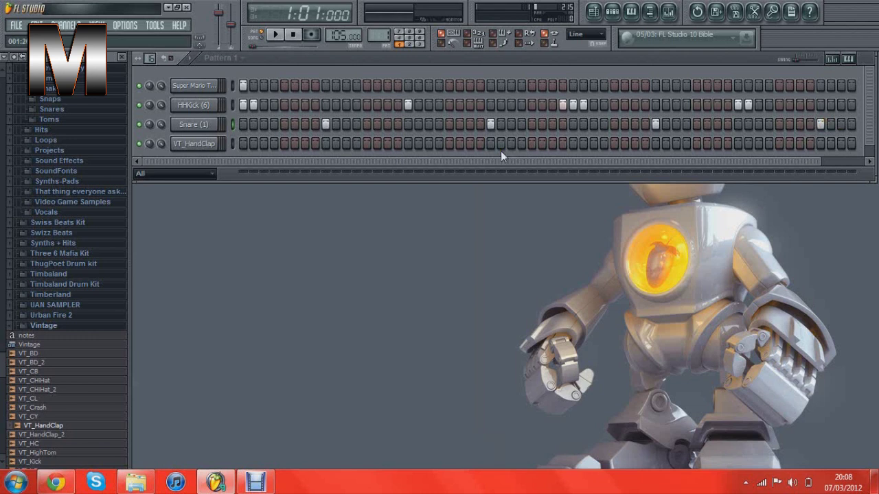
key("space")
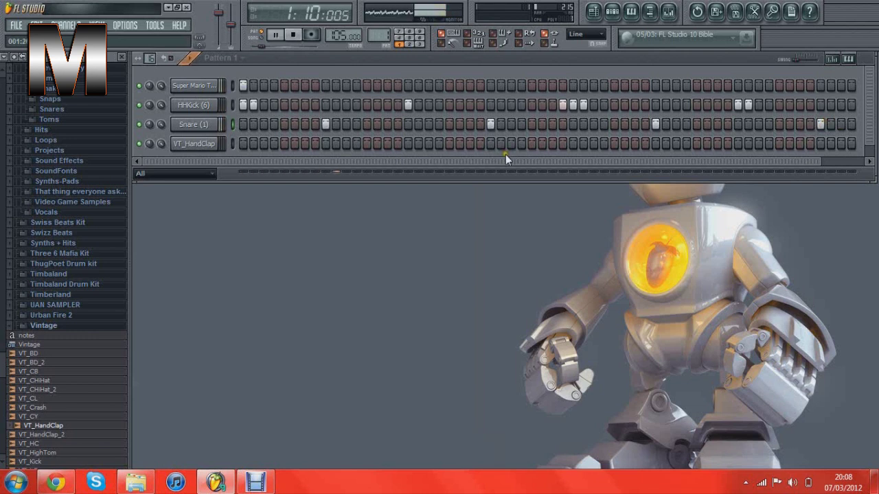
Add two VT_HandClap hits and two more HHKick hits near the end, then stop playback
left_click(492, 145)
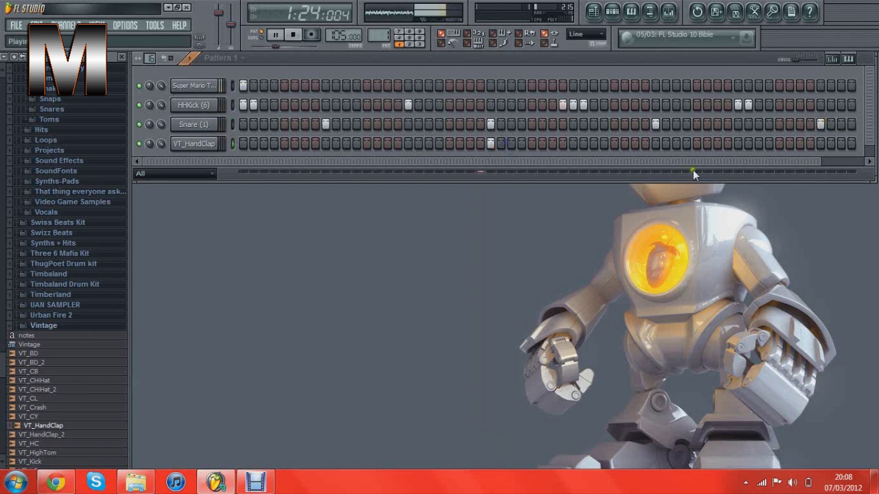
left_click(822, 142)
left_click_drag(801, 164, 846, 164)
left_click(841, 103)
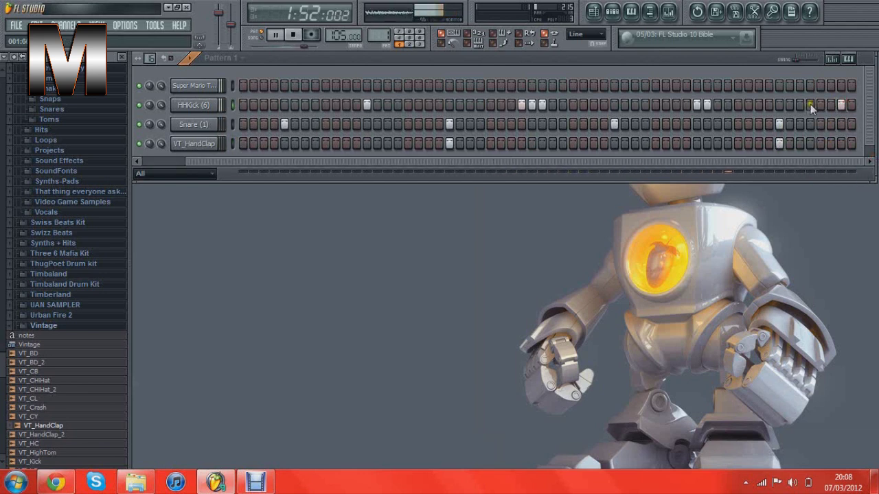
left_click(810, 106)
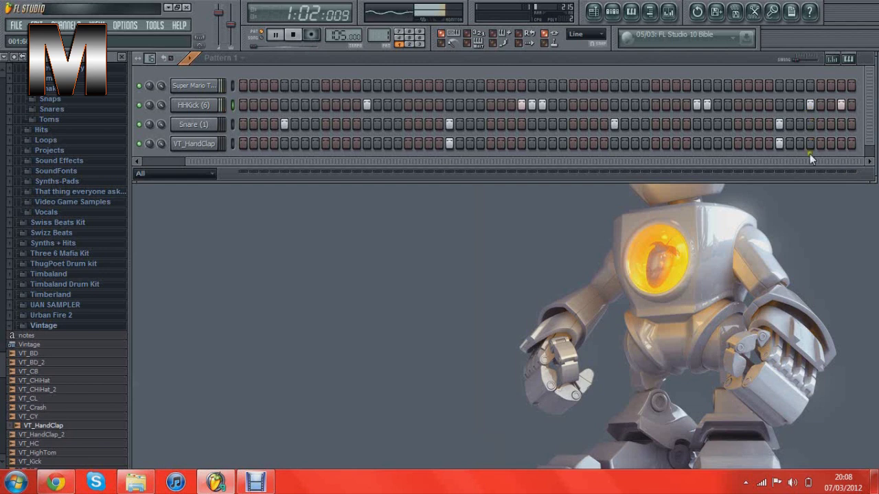
left_click_drag(804, 160, 497, 173)
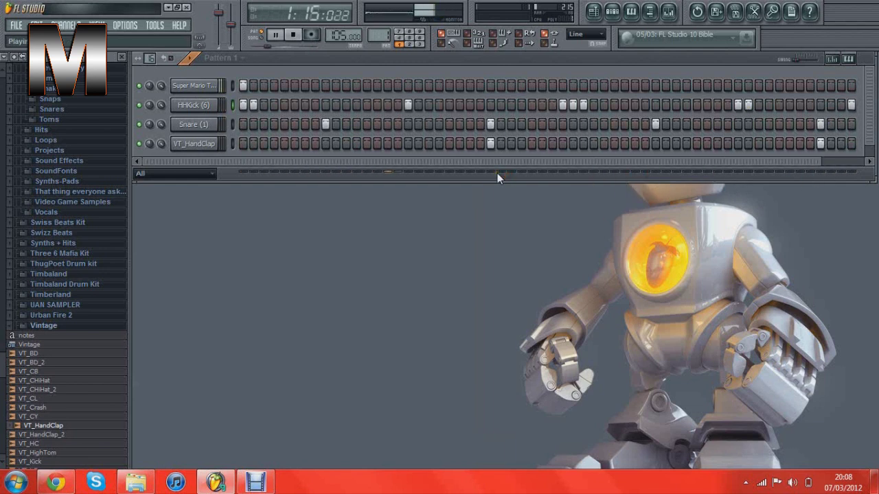
left_click(296, 34)
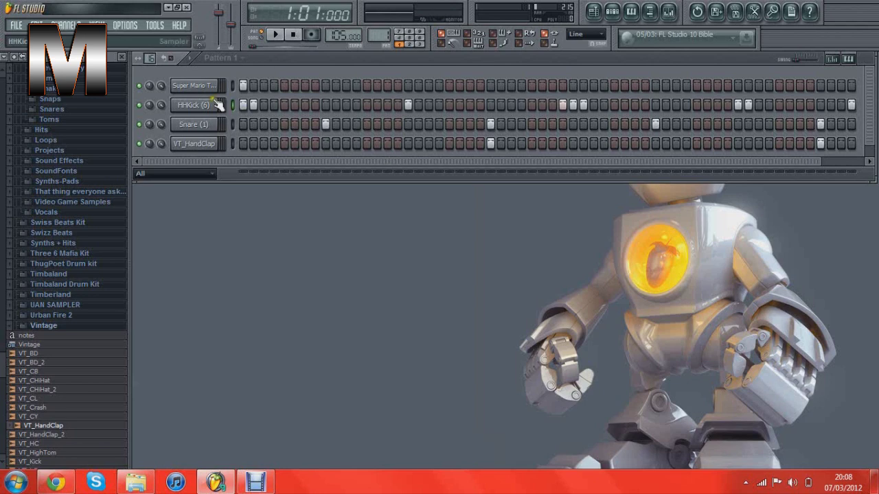
Give the Super Mario channel 2 echoes with a small feedback amount
left_click(194, 86)
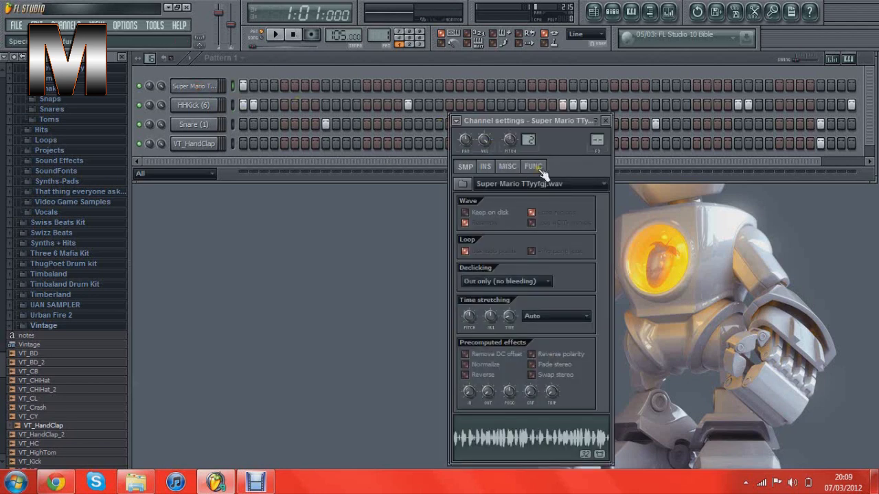
left_click(193, 88)
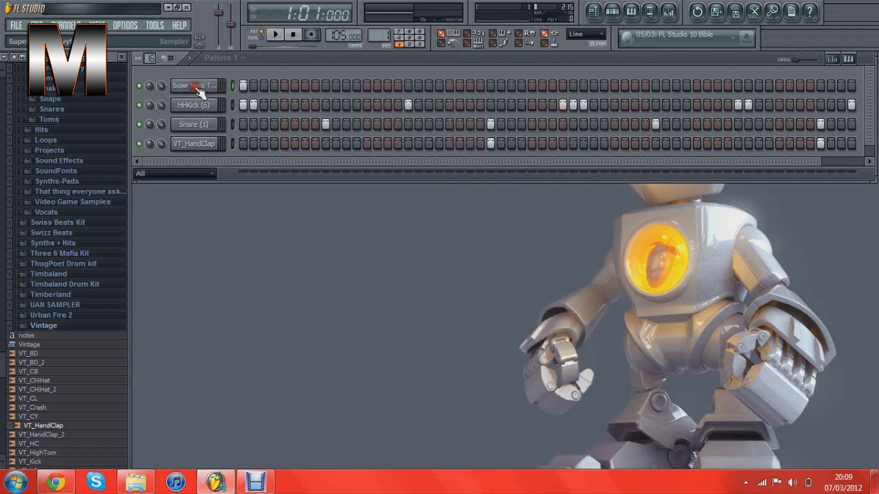
left_click(197, 88)
left_click(535, 167)
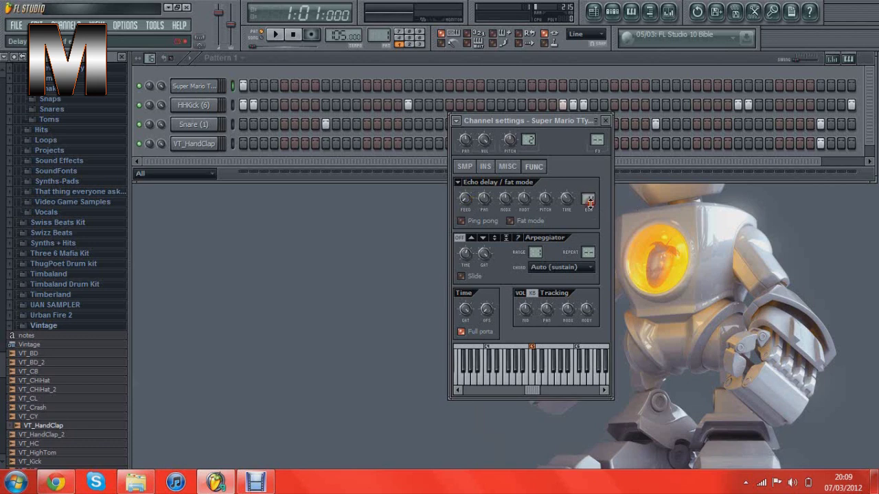
scroll(589, 201, "up", 2)
left_click_drag(466, 204, 465, 206)
Play and stop the pattern to hear the echo, then return to sample properties
key("space")
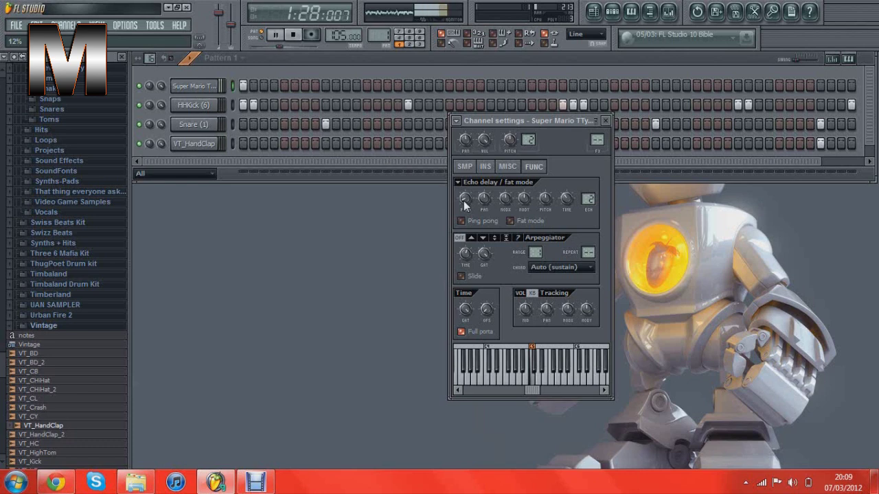
key("space")
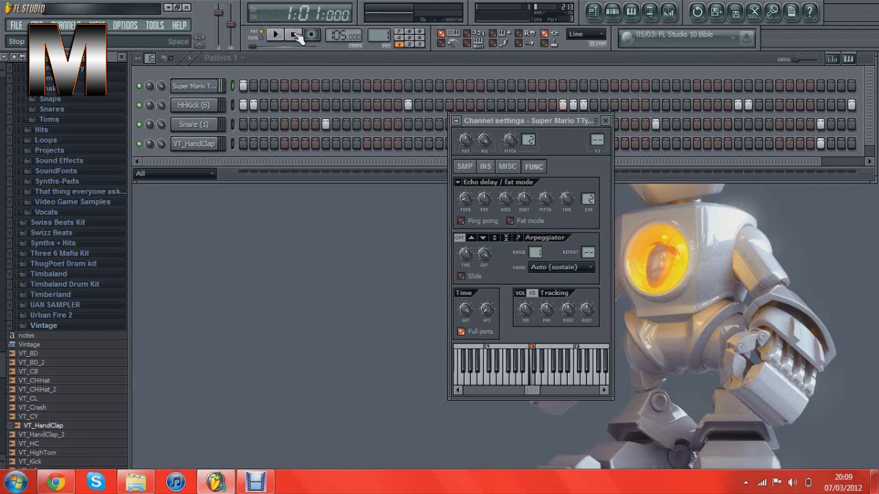
left_click(467, 167)
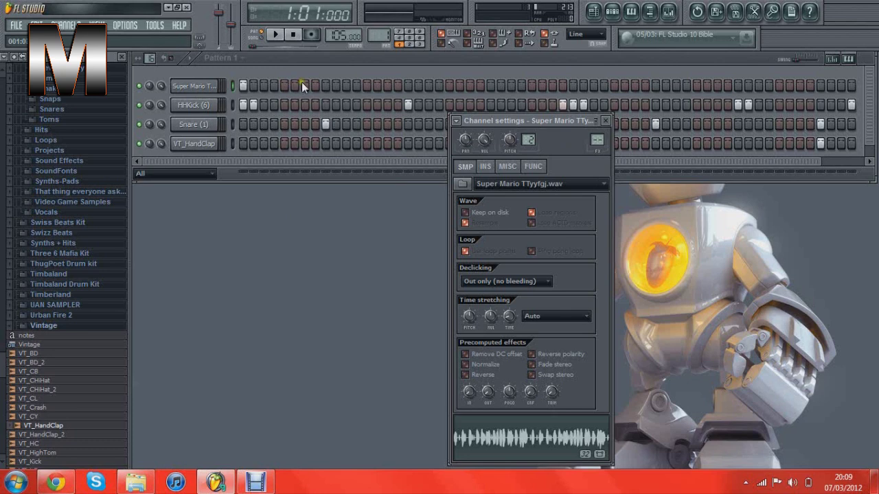
Add two extra Super Mario steps to retrigger the sample and play the pattern
left_click(323, 87)
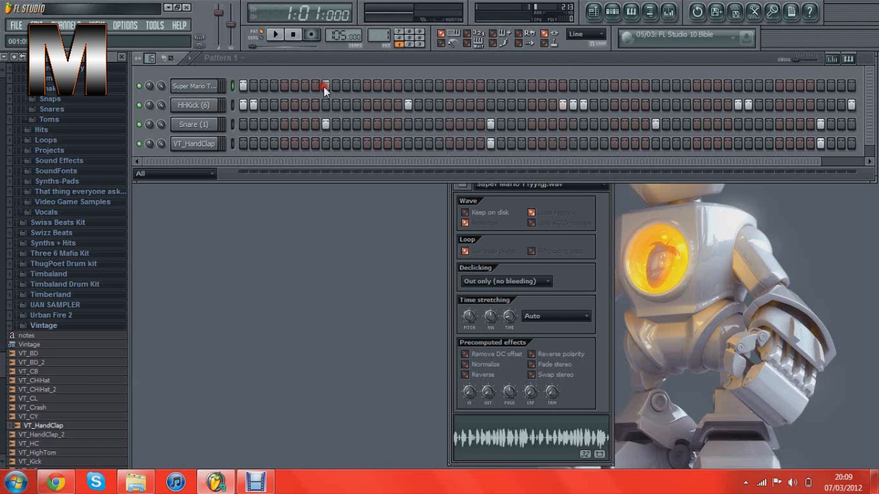
left_click(409, 86)
key("space")
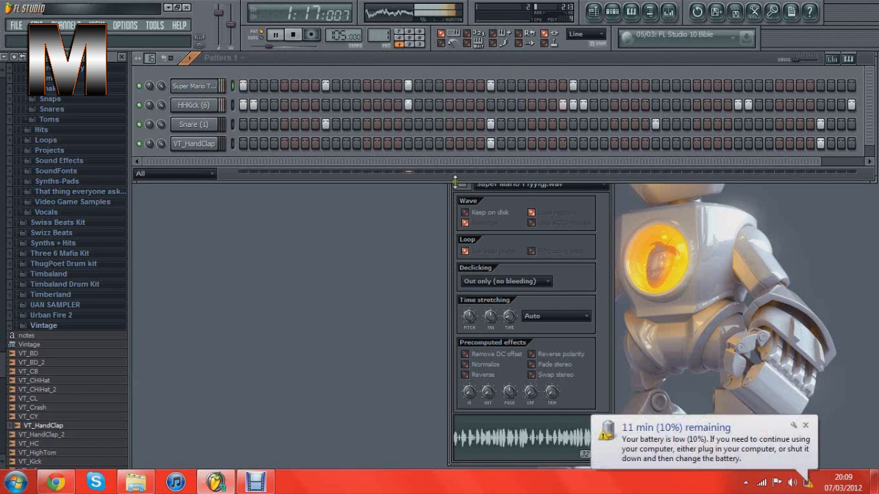
left_click(805, 425)
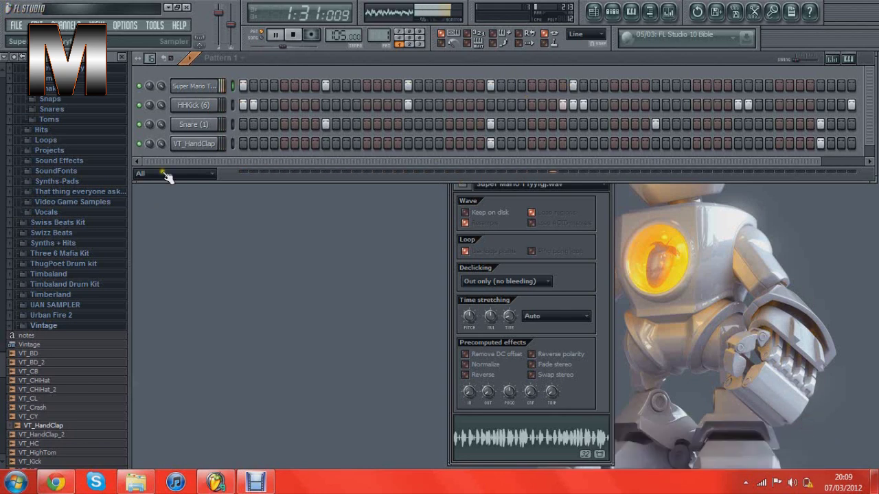
Stop playback and enable Use loop points on the Super Mario sample
left_click(295, 36)
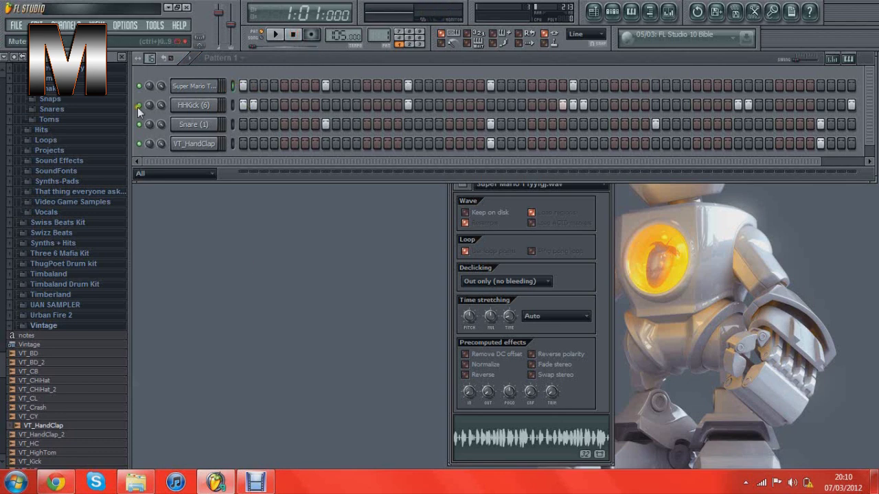
left_click(194, 86)
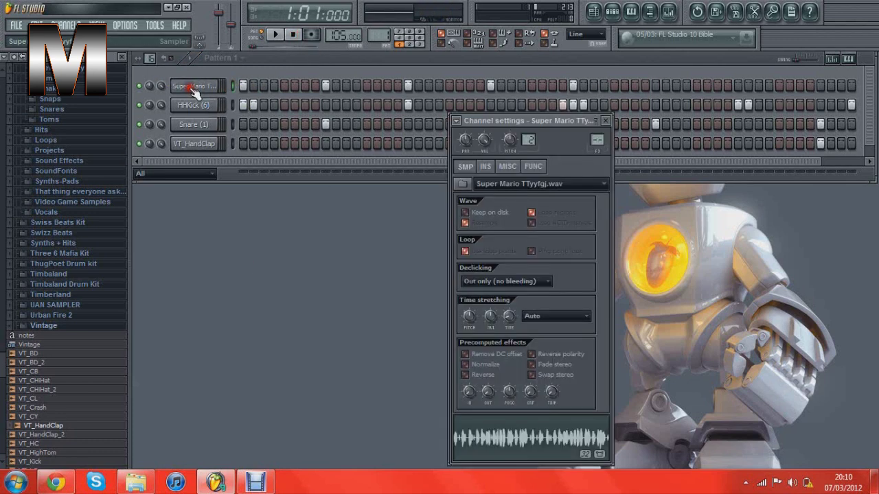
left_click(466, 252)
Play the pattern to hear the looping sample, then stop it
key("space")
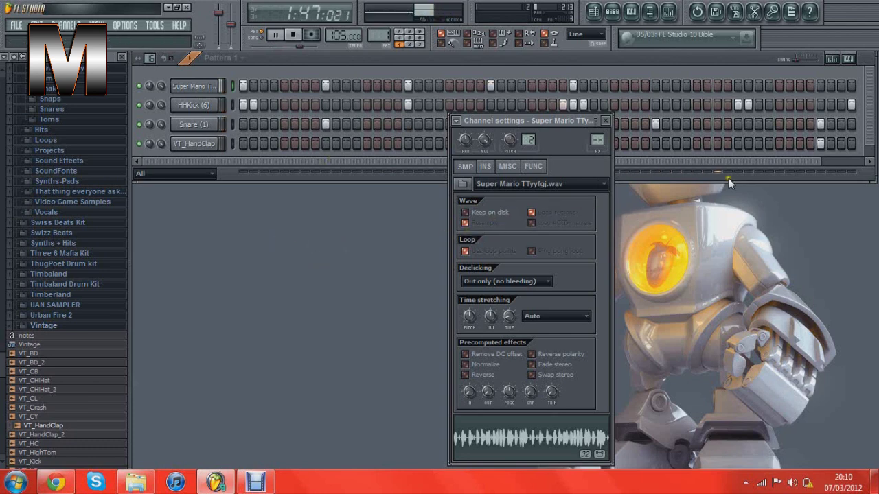
left_click_drag(724, 160, 825, 156)
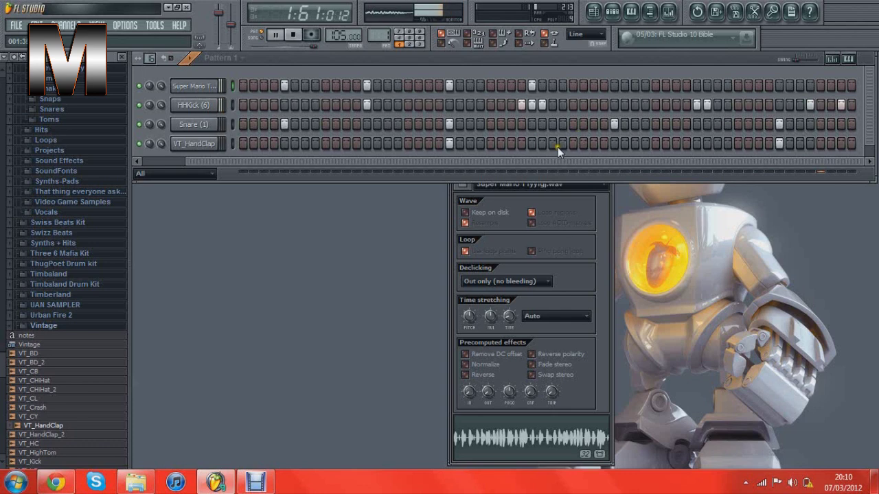
left_click_drag(554, 163, 513, 160)
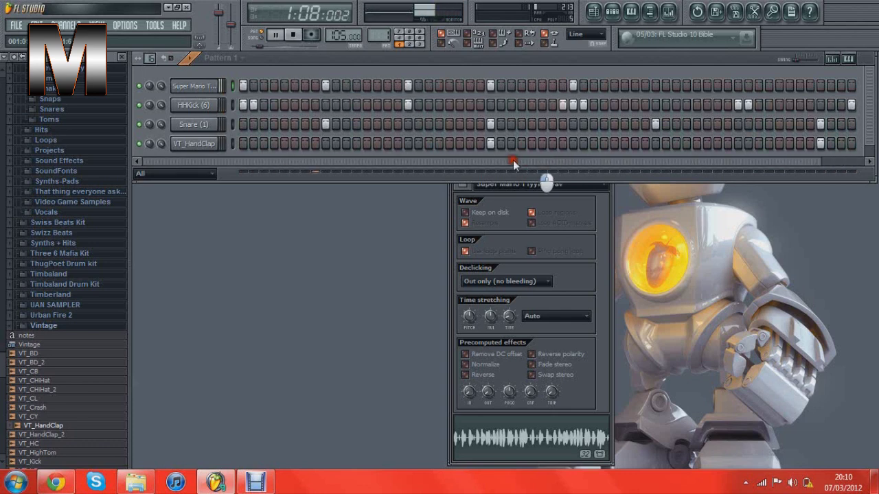
left_click(294, 36)
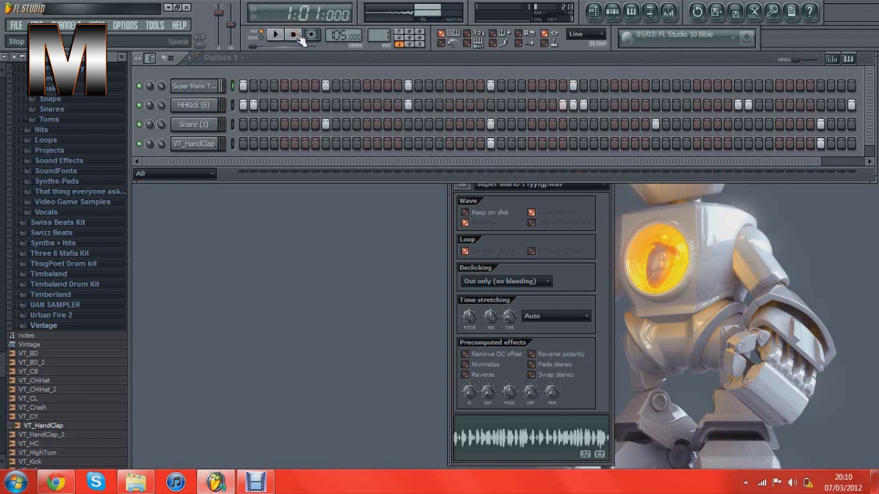